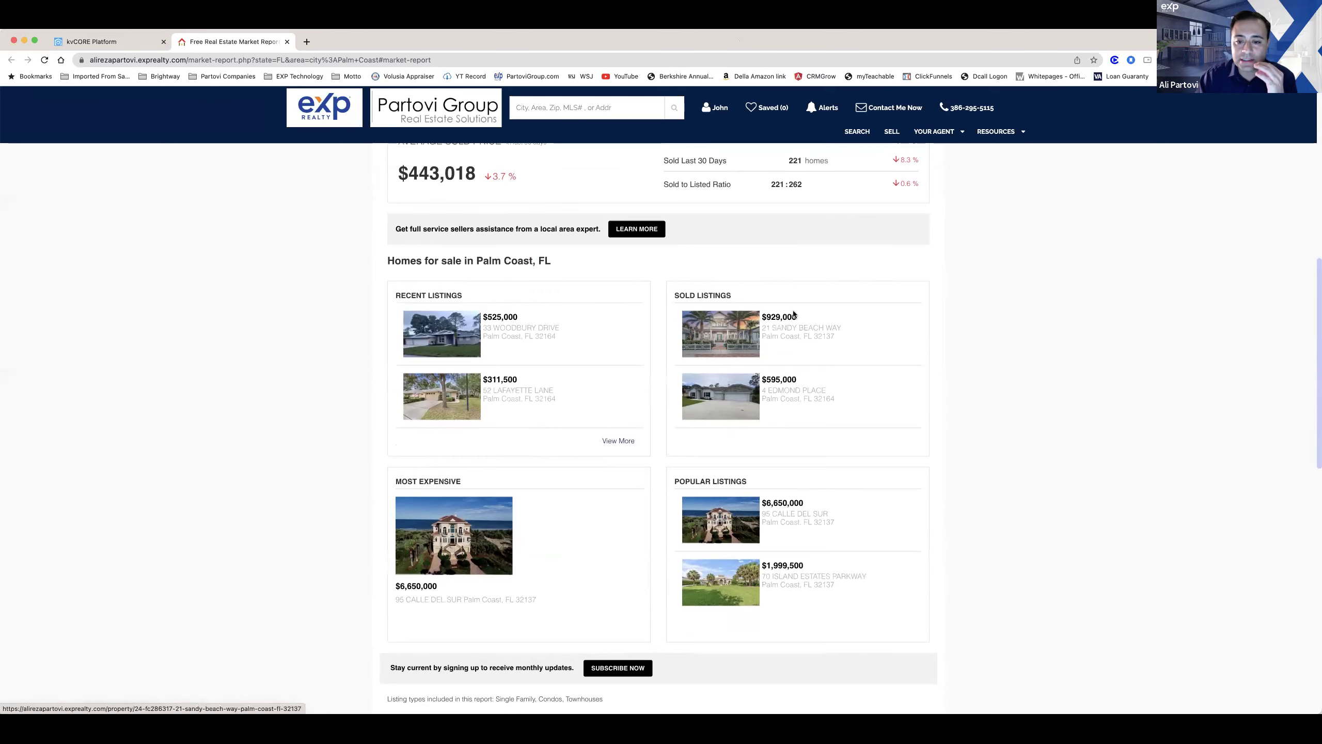
Step: Open the 775 Palm Coast single family, condo and townhouse results from Recent Listings' View More
click(618, 440)
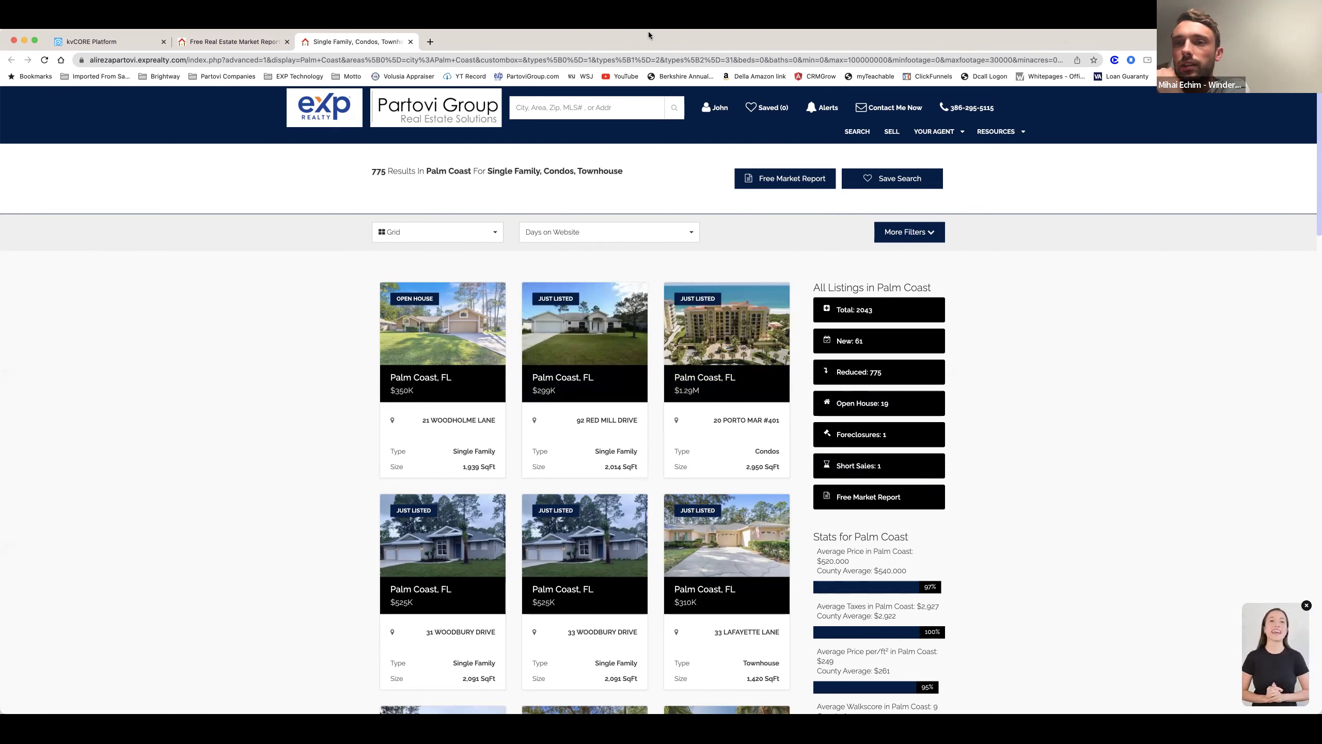
mouse_move(590, 317)
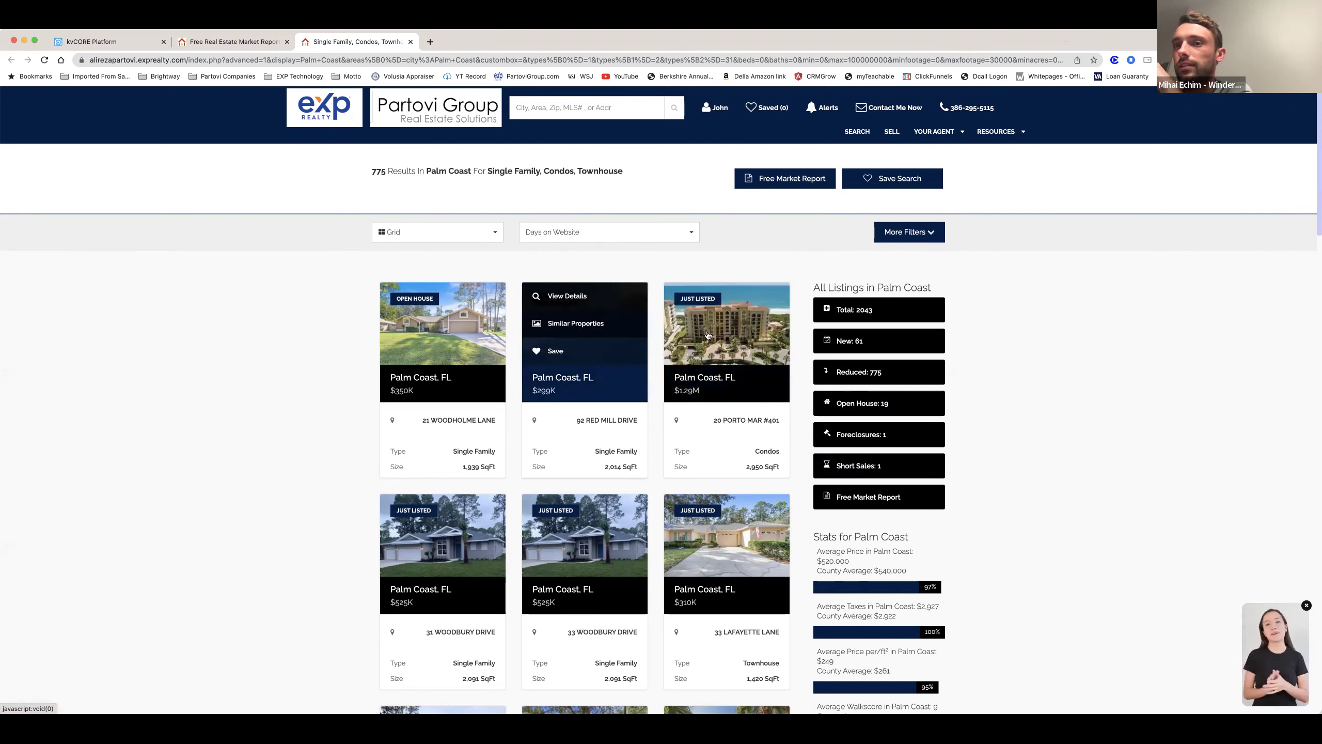
mouse_move(711, 339)
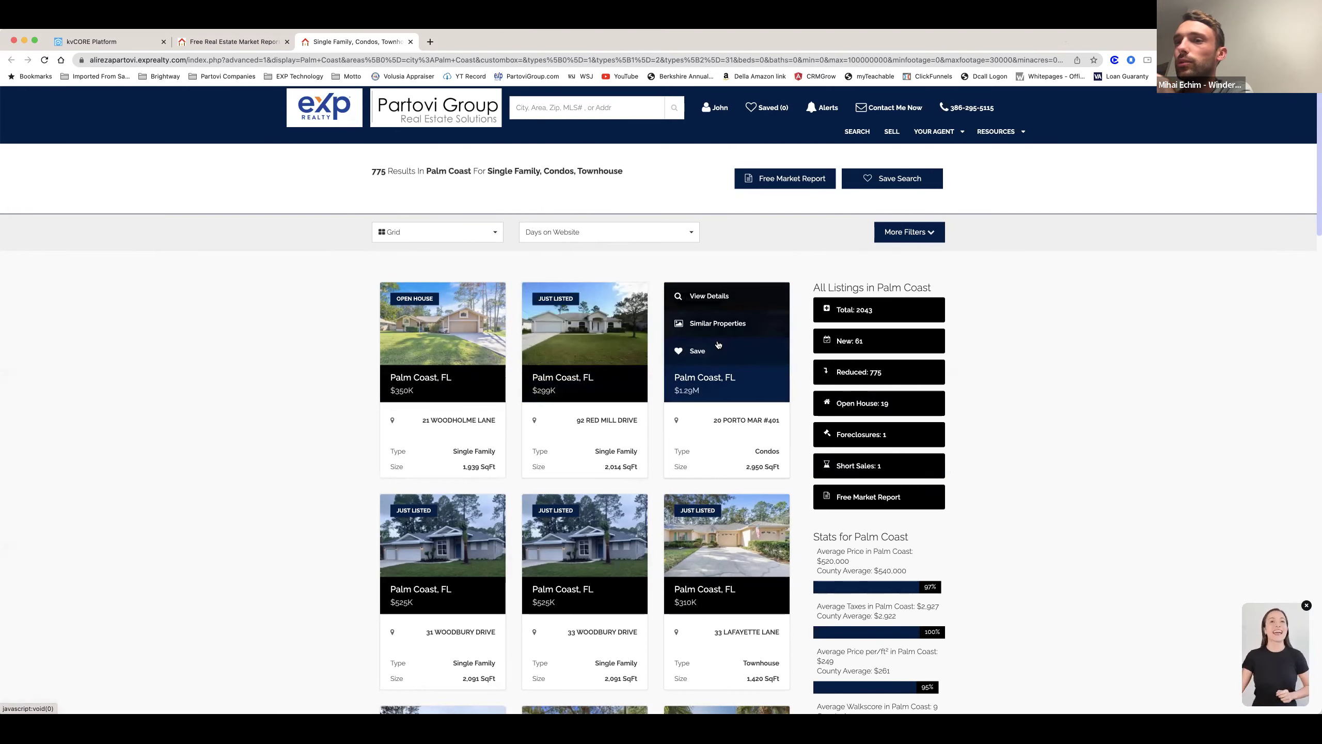
scroll(719, 345, down, 4)
scroll(718, 345, up, 4)
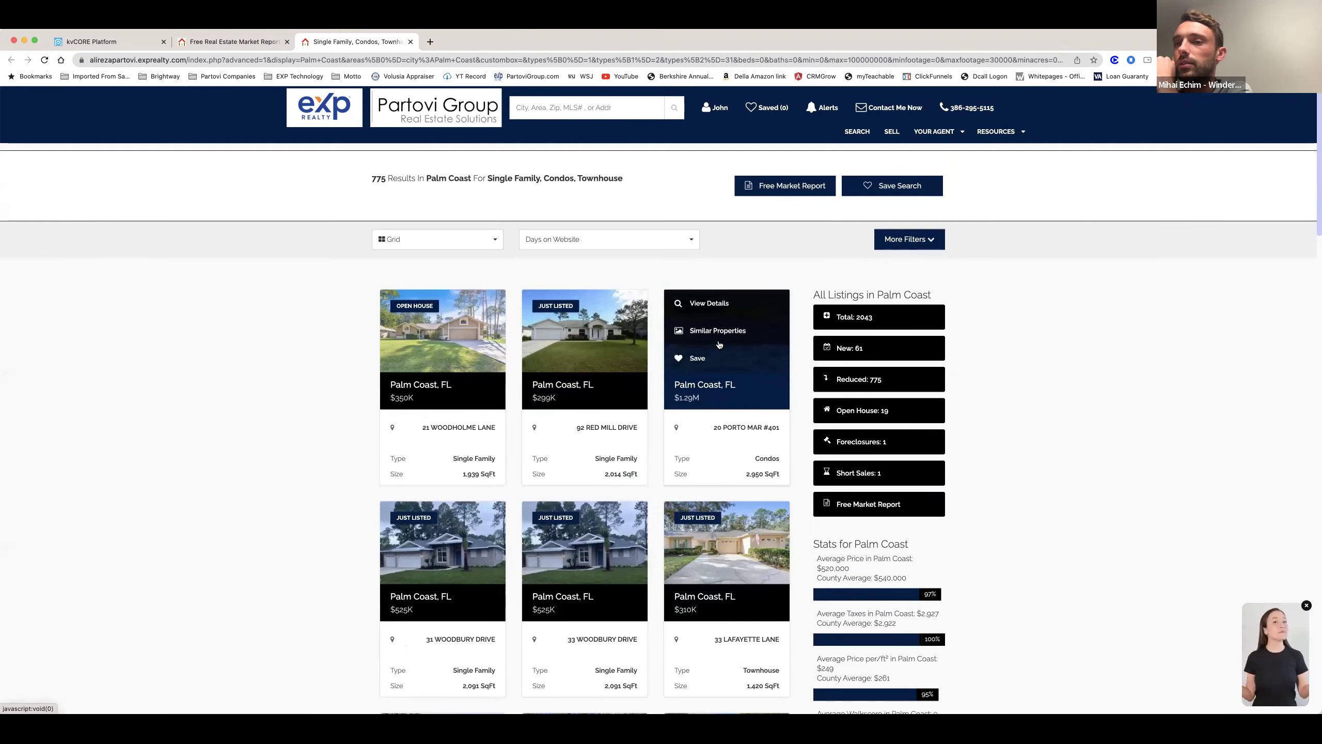
click(716, 345)
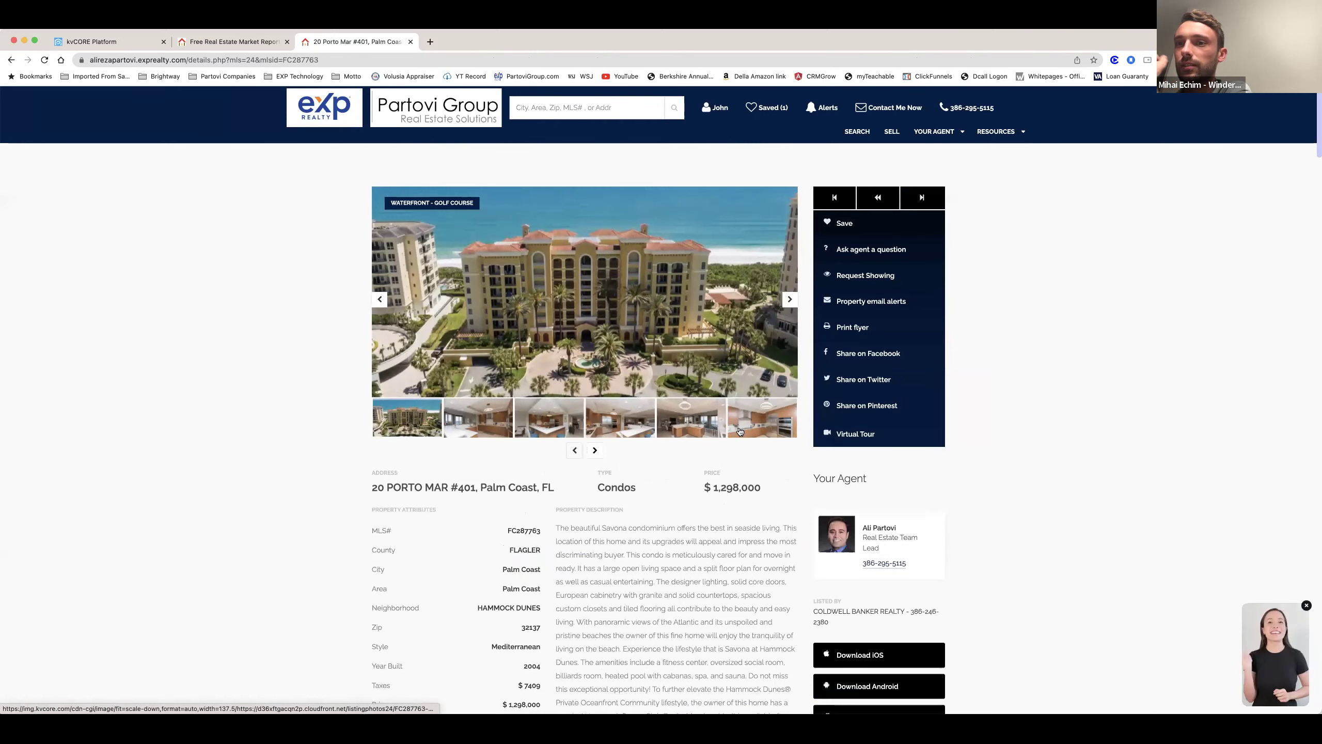
scroll(739, 430, down, 1)
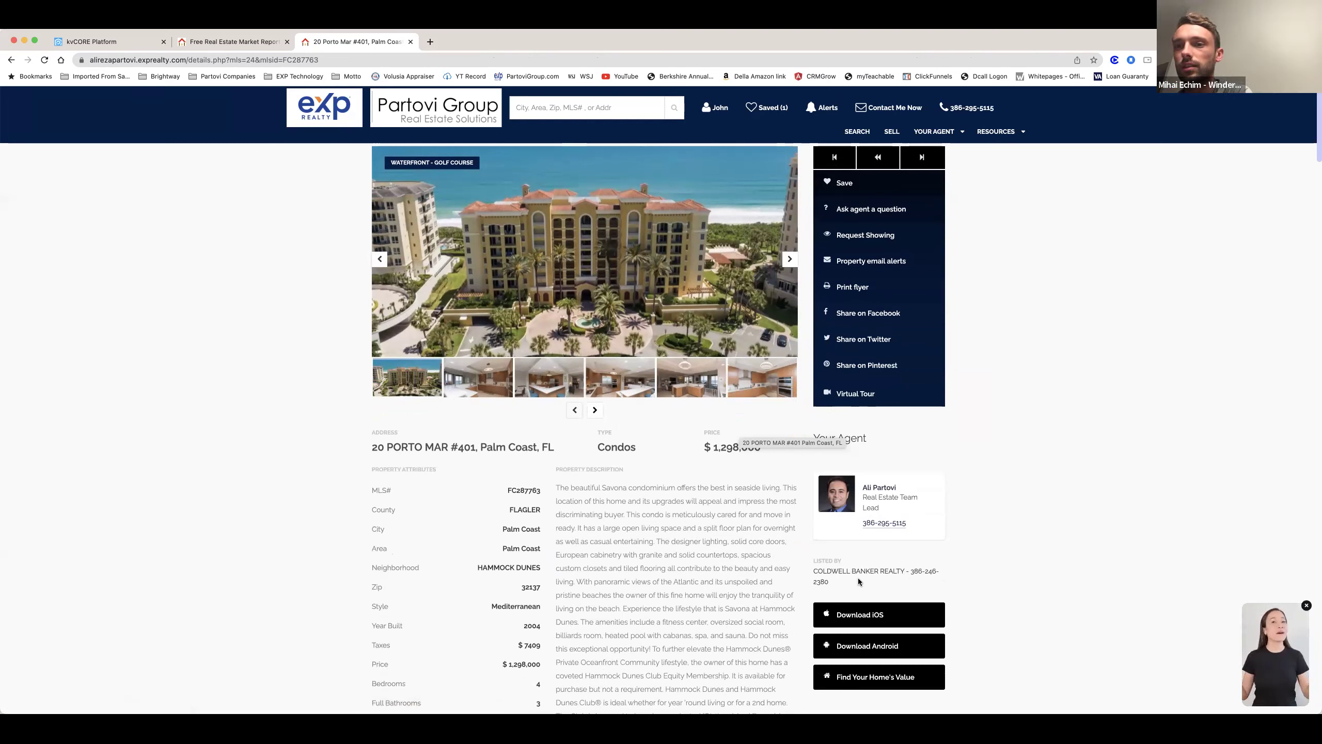
click(10, 62)
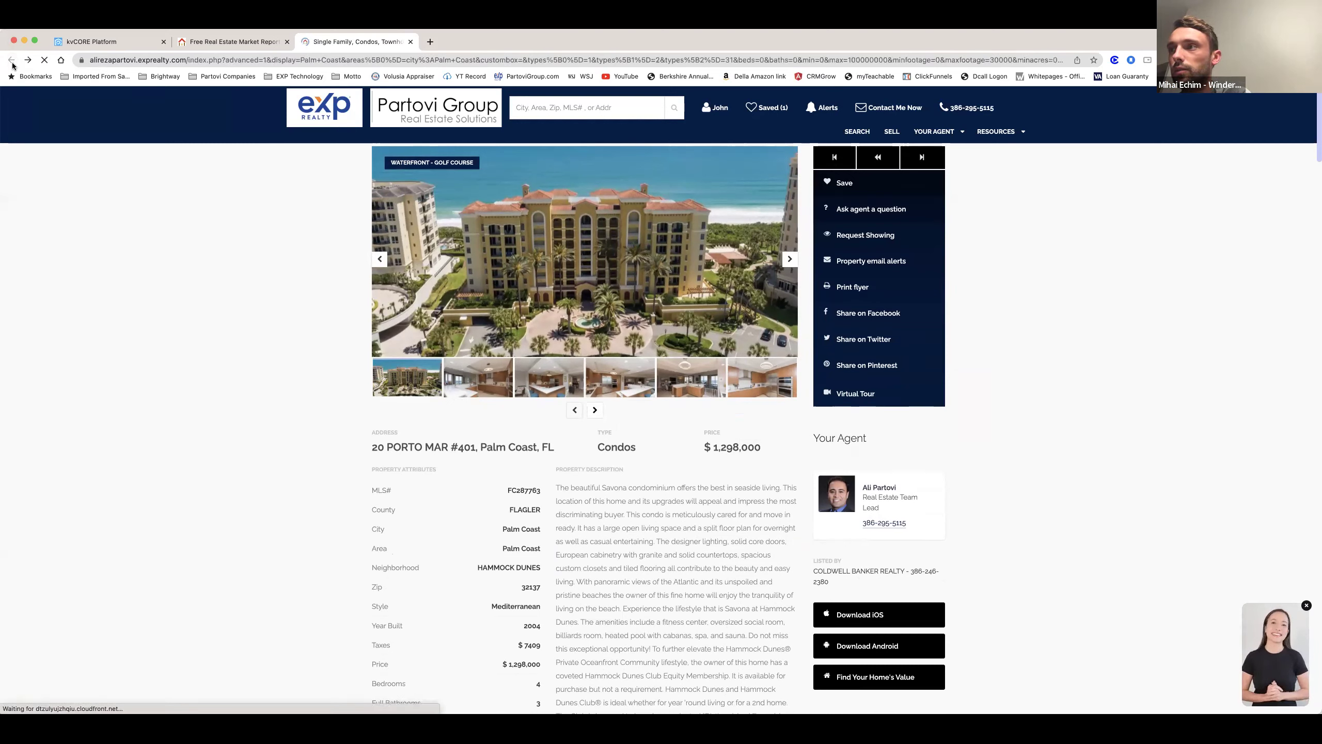
Step: Close the Palm Coast search results tab, leaving the market report
click(213, 43)
click(327, 43)
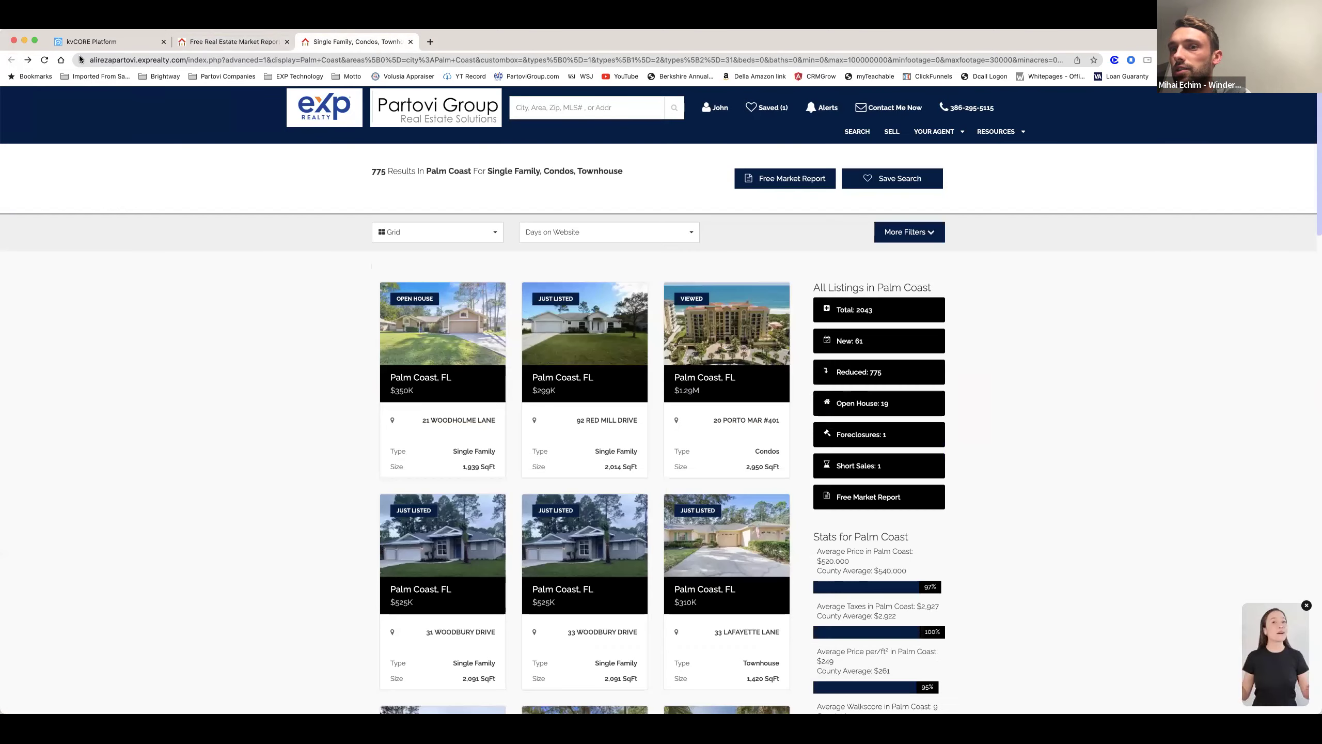
click(411, 42)
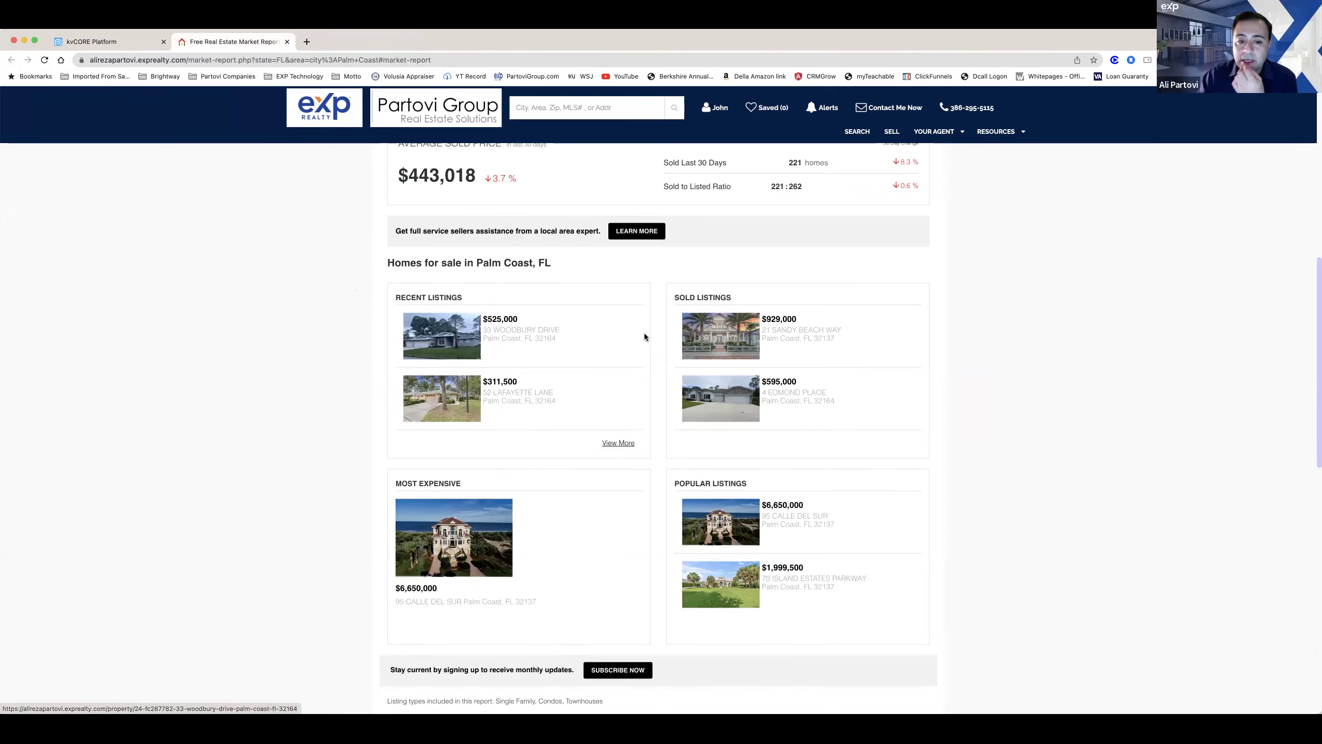
scroll(472, 246, up, 10)
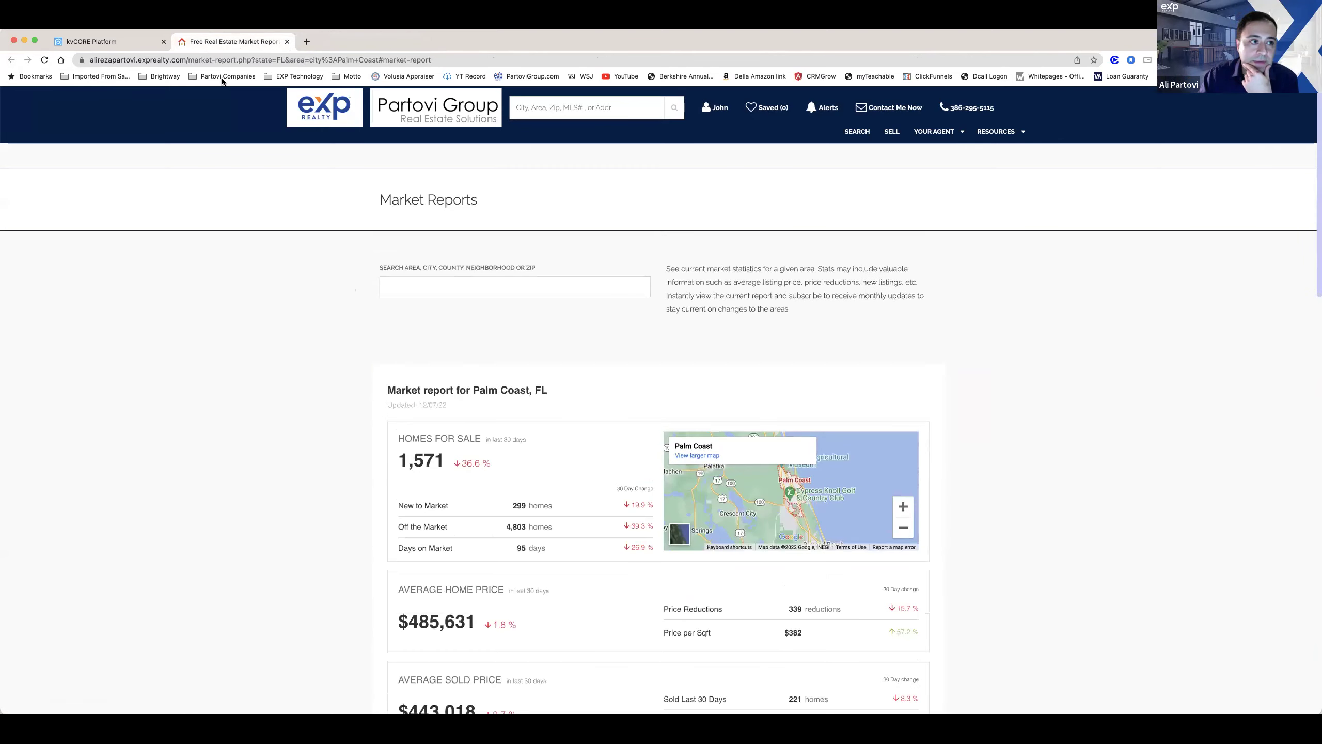
click(109, 41)
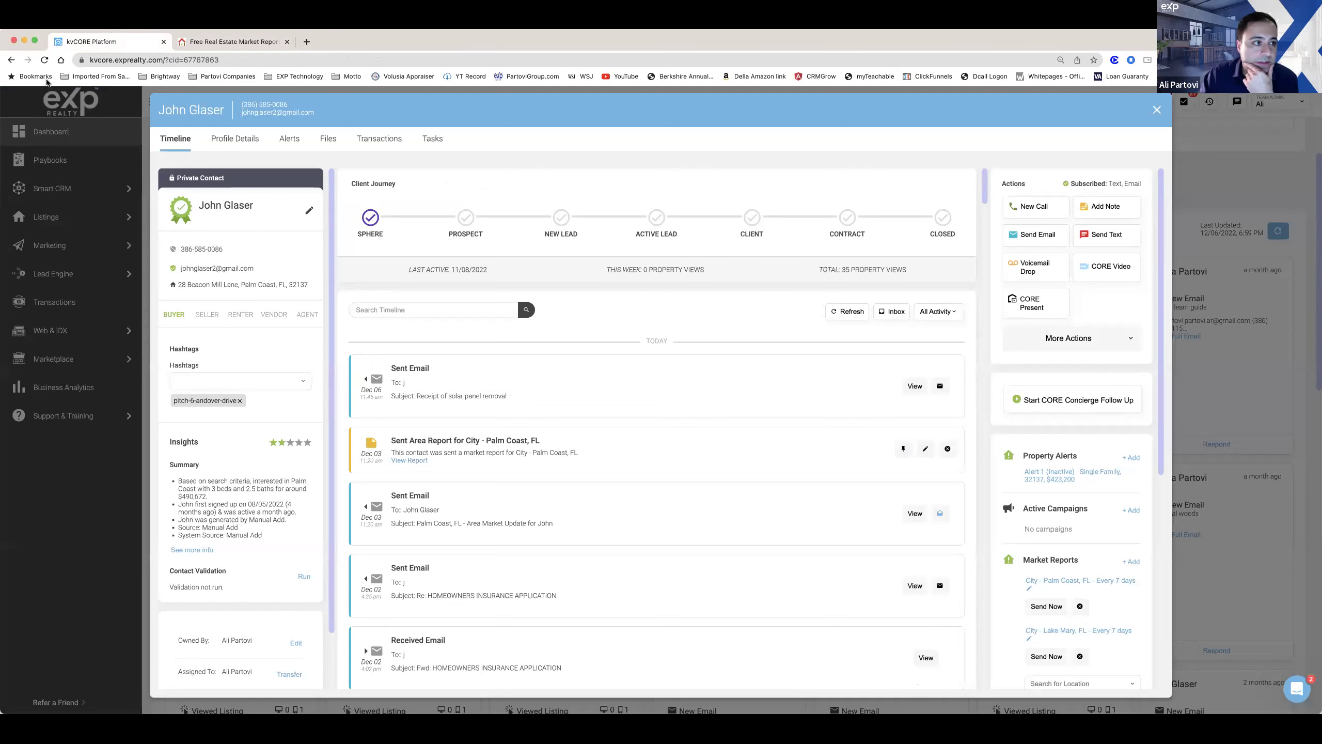
click(44, 60)
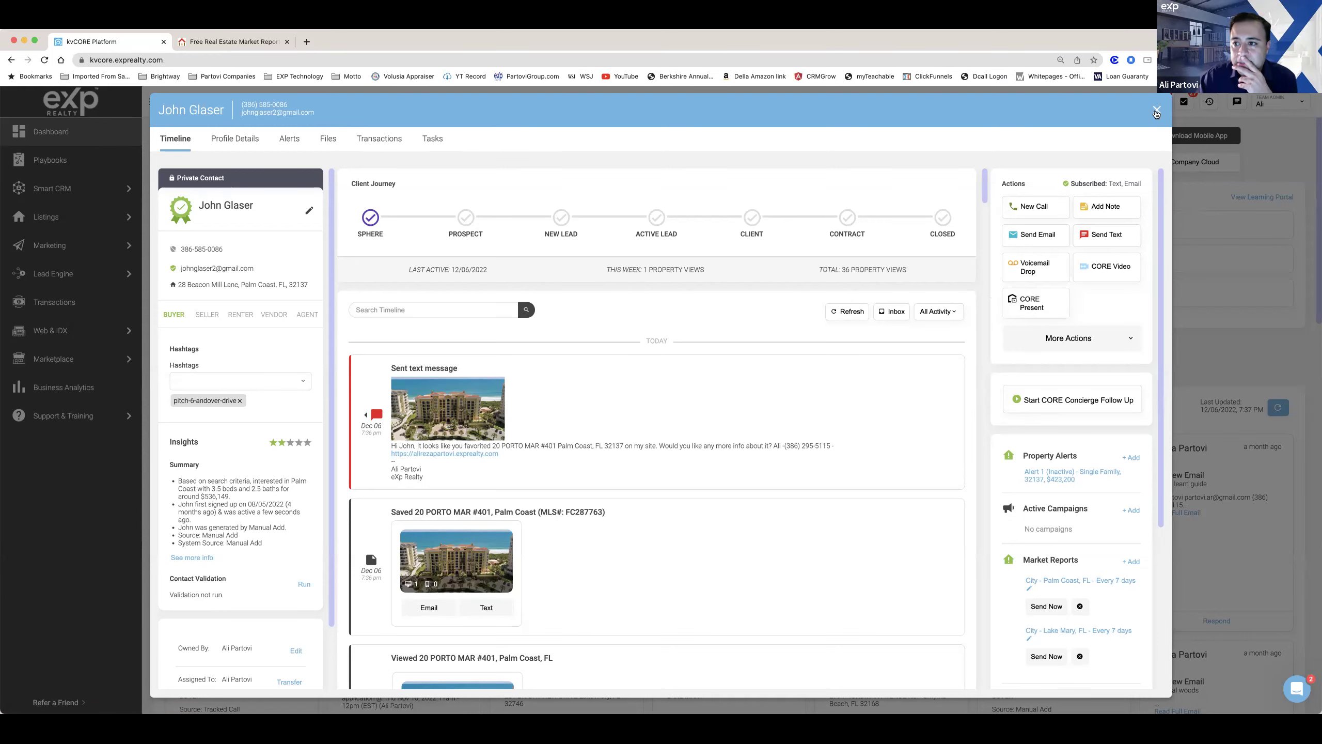
Step: Open the Palm Coast, FL area report sent to the lead from its timeline entry
key(Escape)
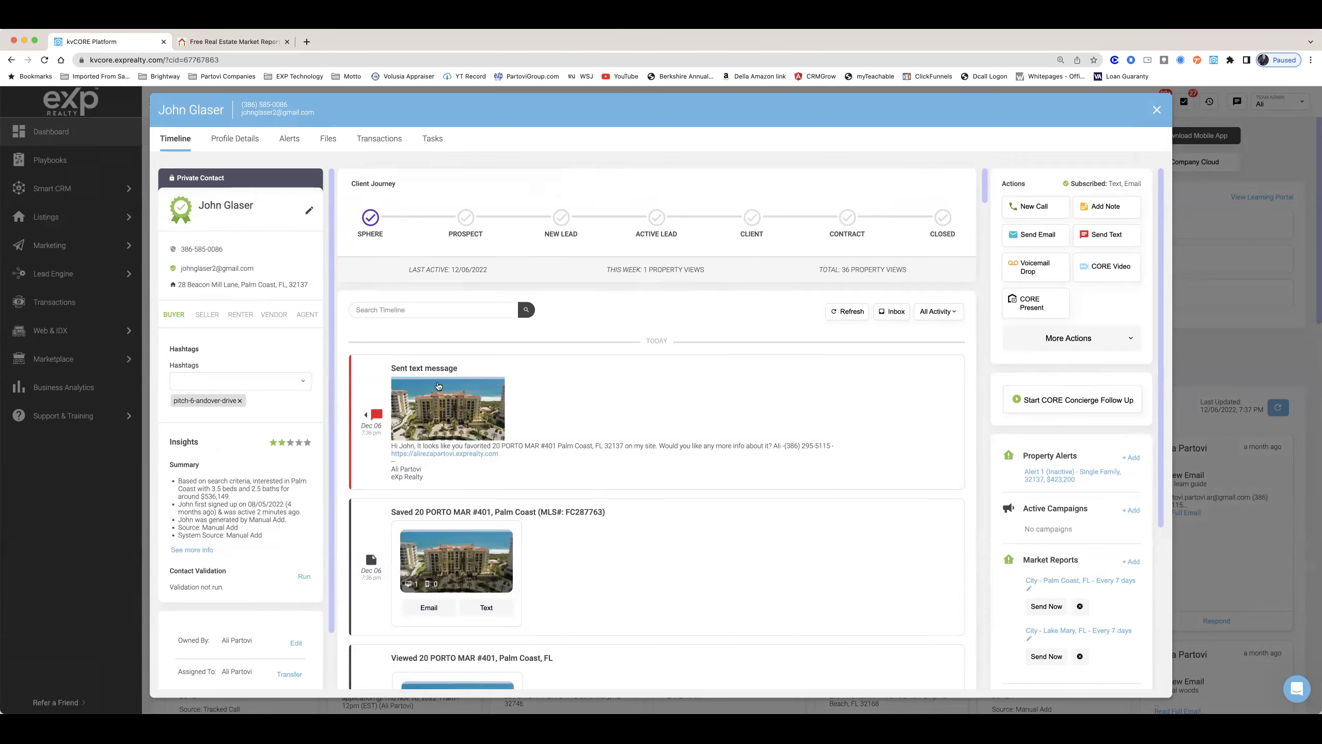
scroll(439, 386, down, 8)
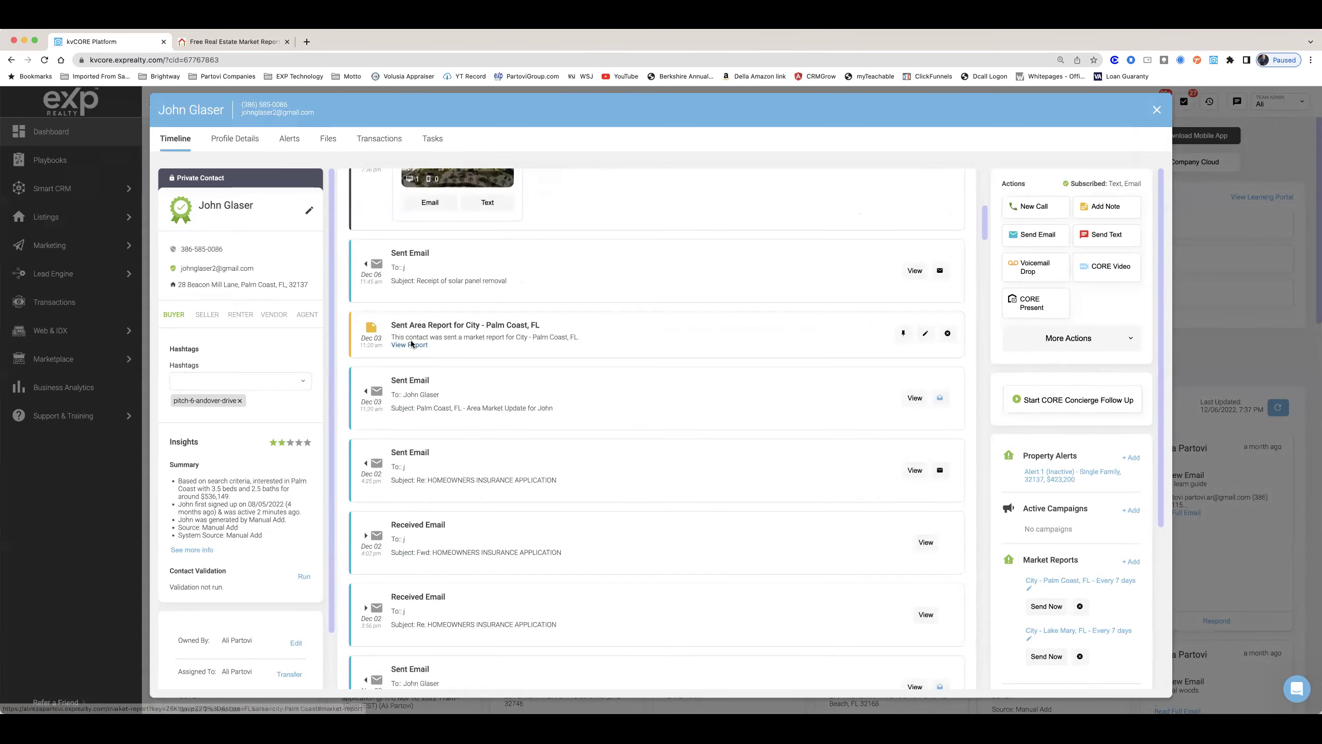
click(411, 345)
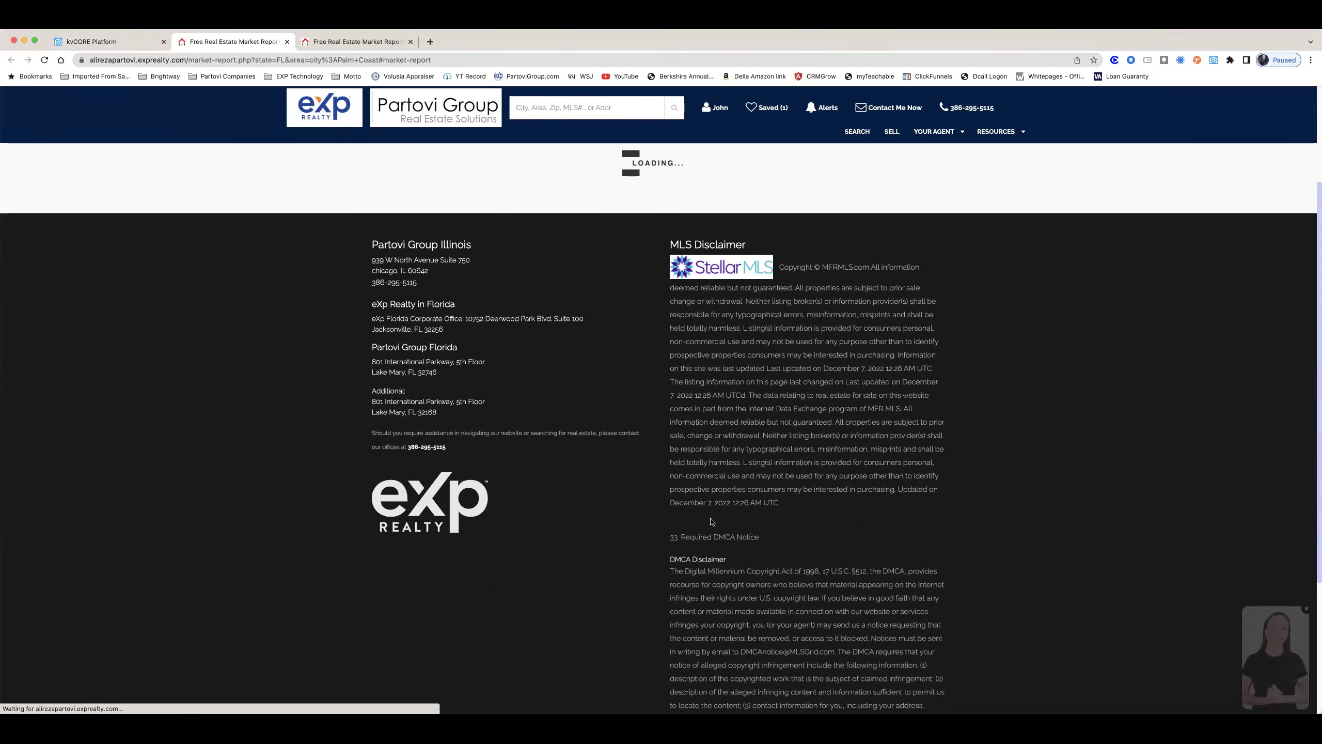
scroll(628, 348, down, 10)
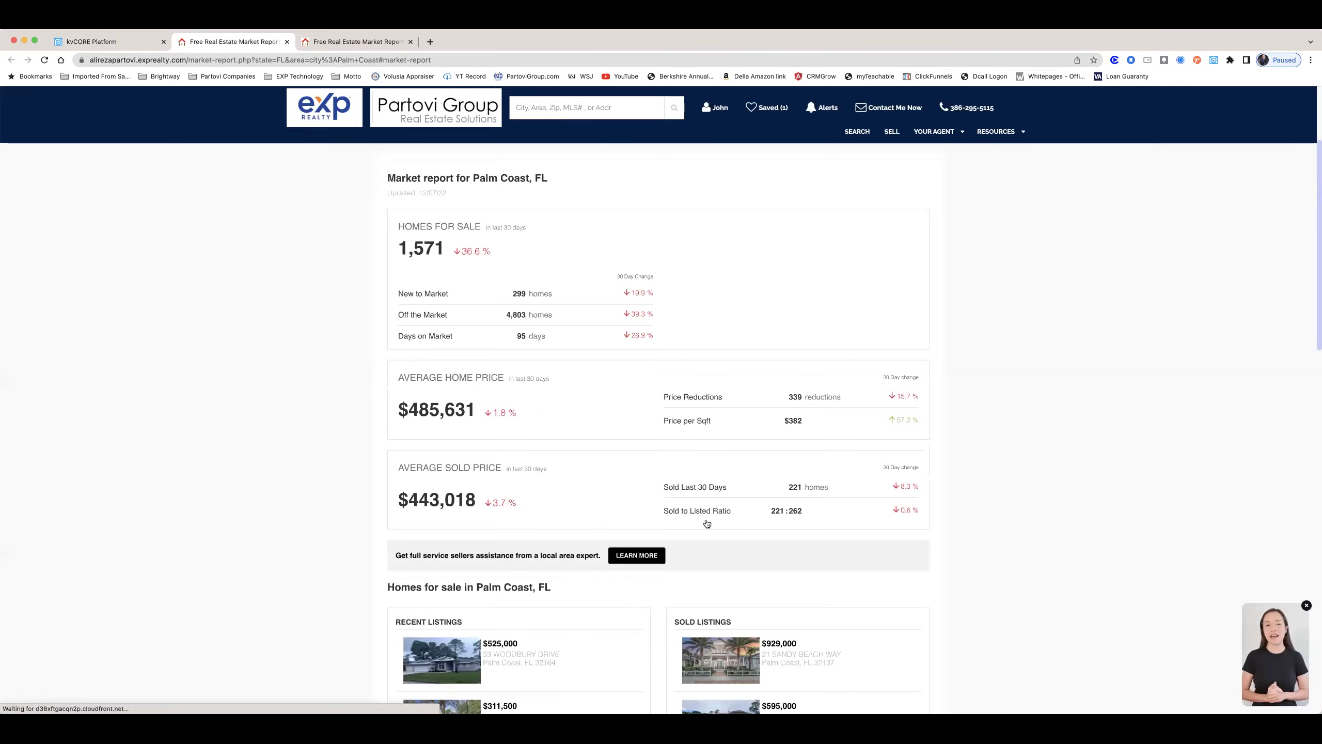
click(618, 336)
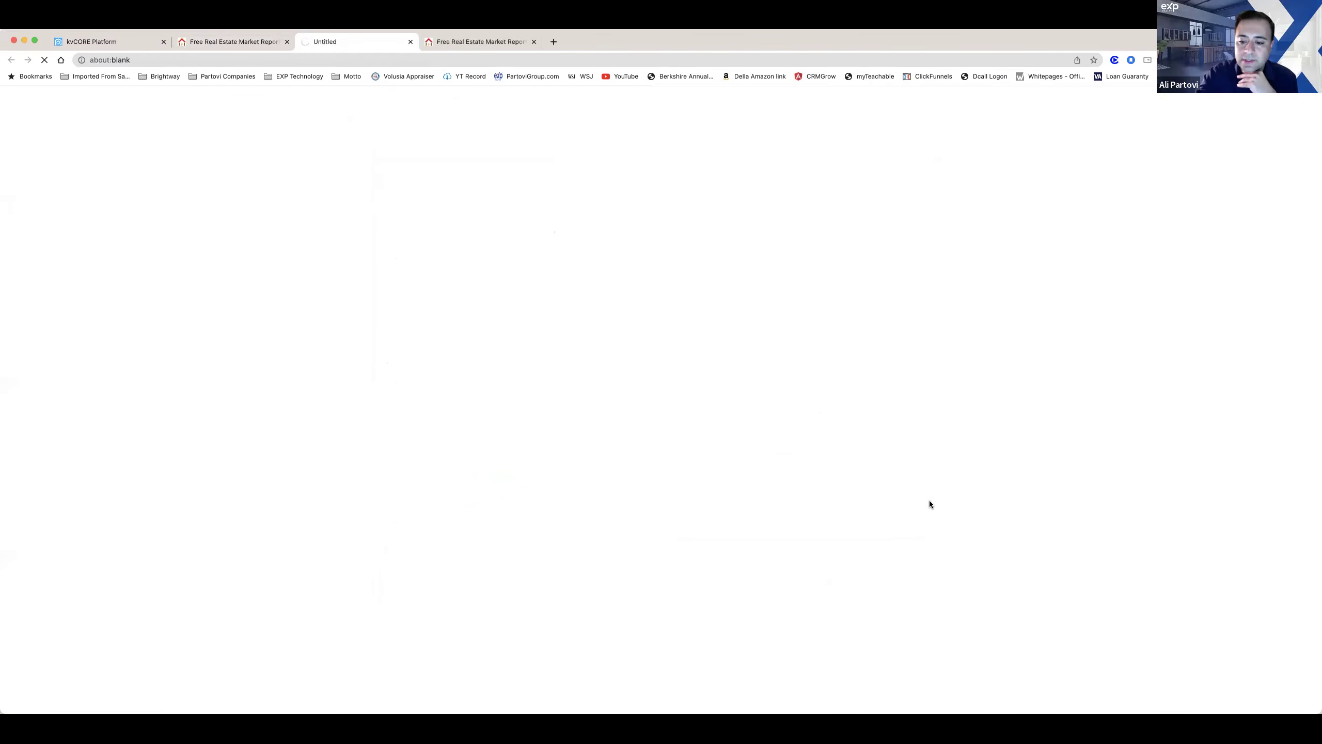
scroll(930, 505, down, 3)
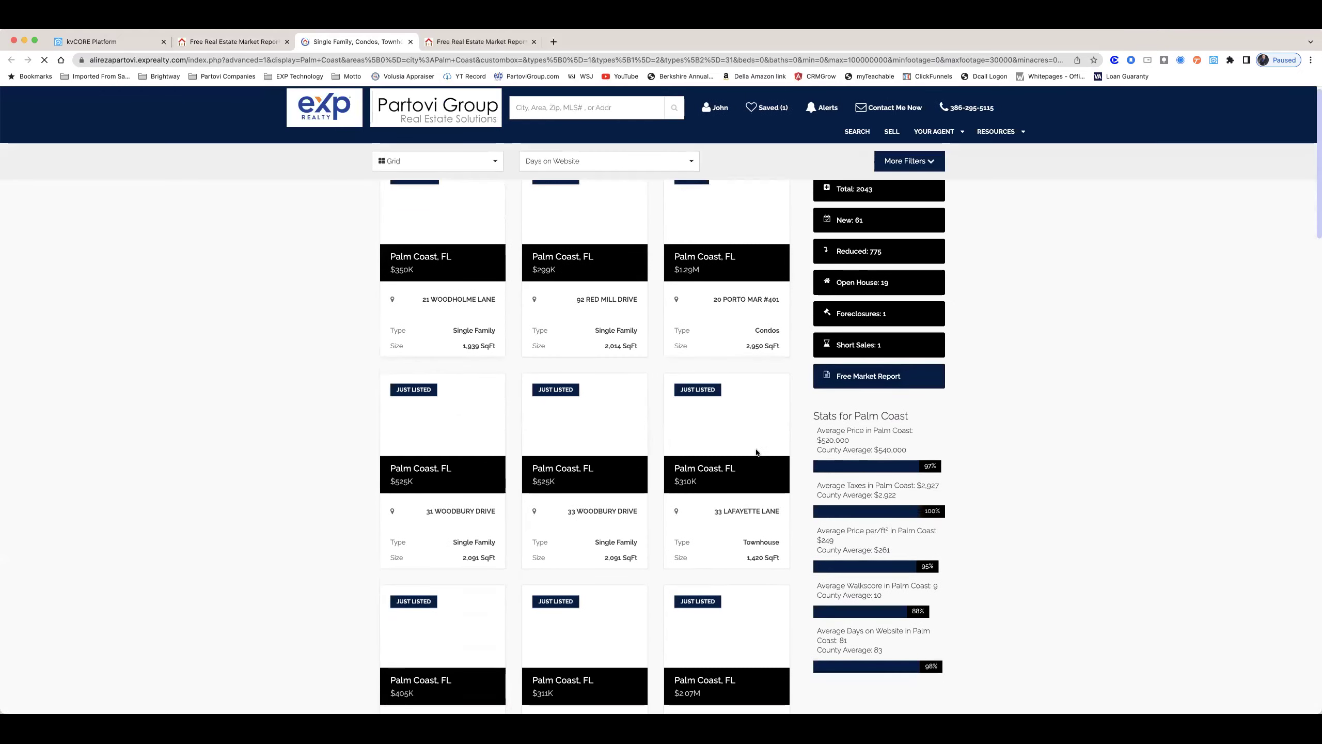
scroll(567, 385, down, 1)
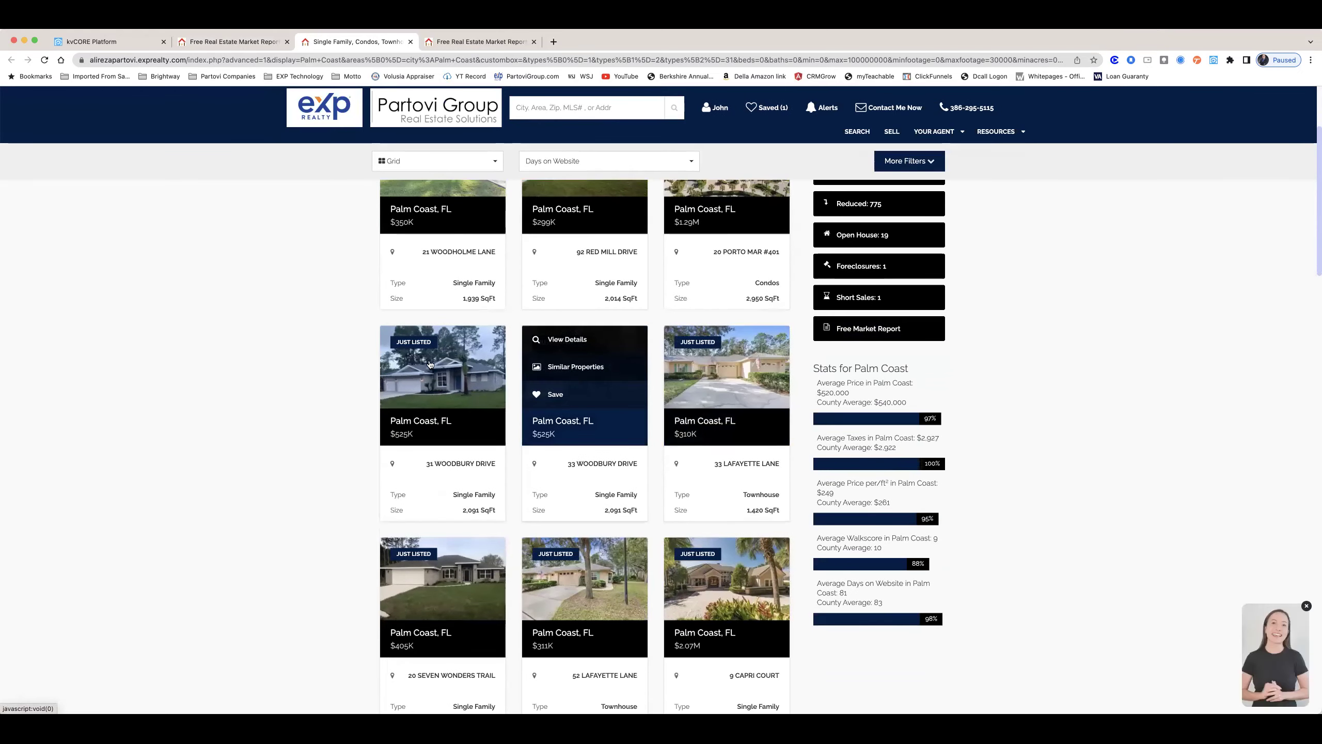
click(739, 553)
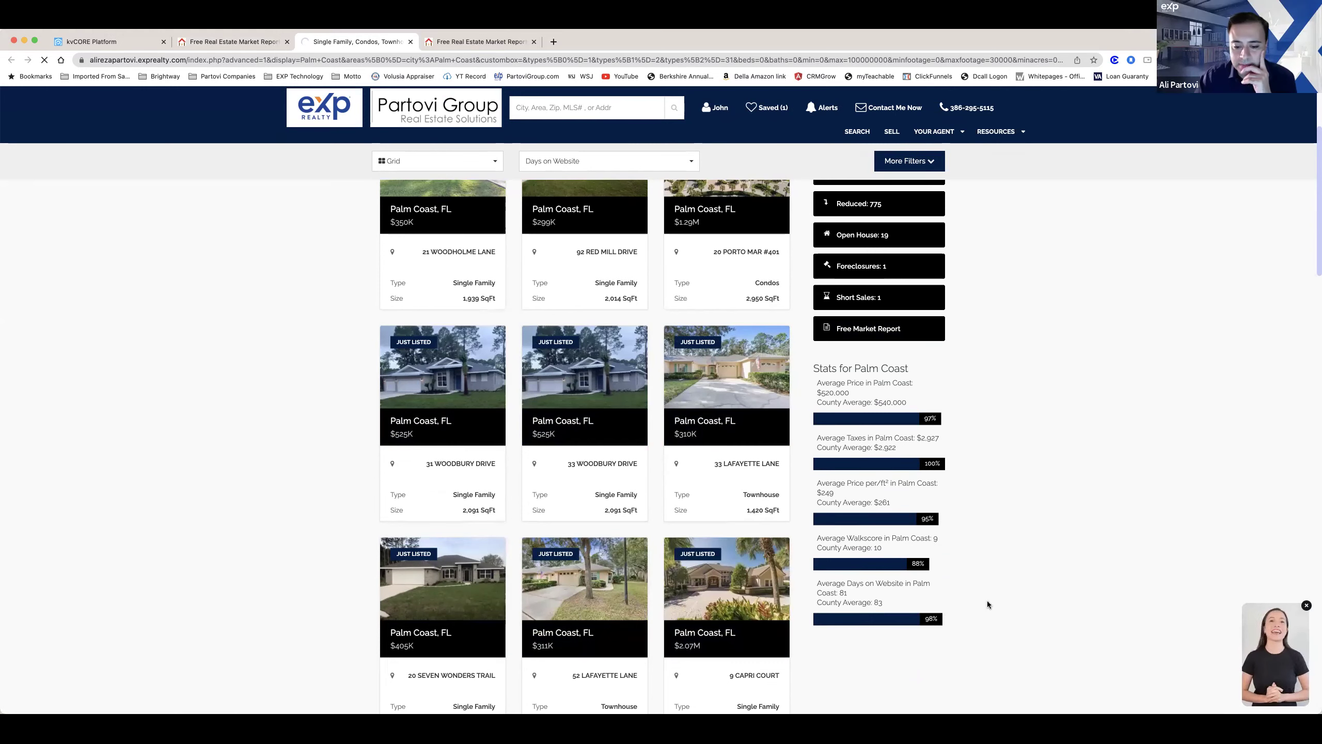
scroll(974, 594, down, 2)
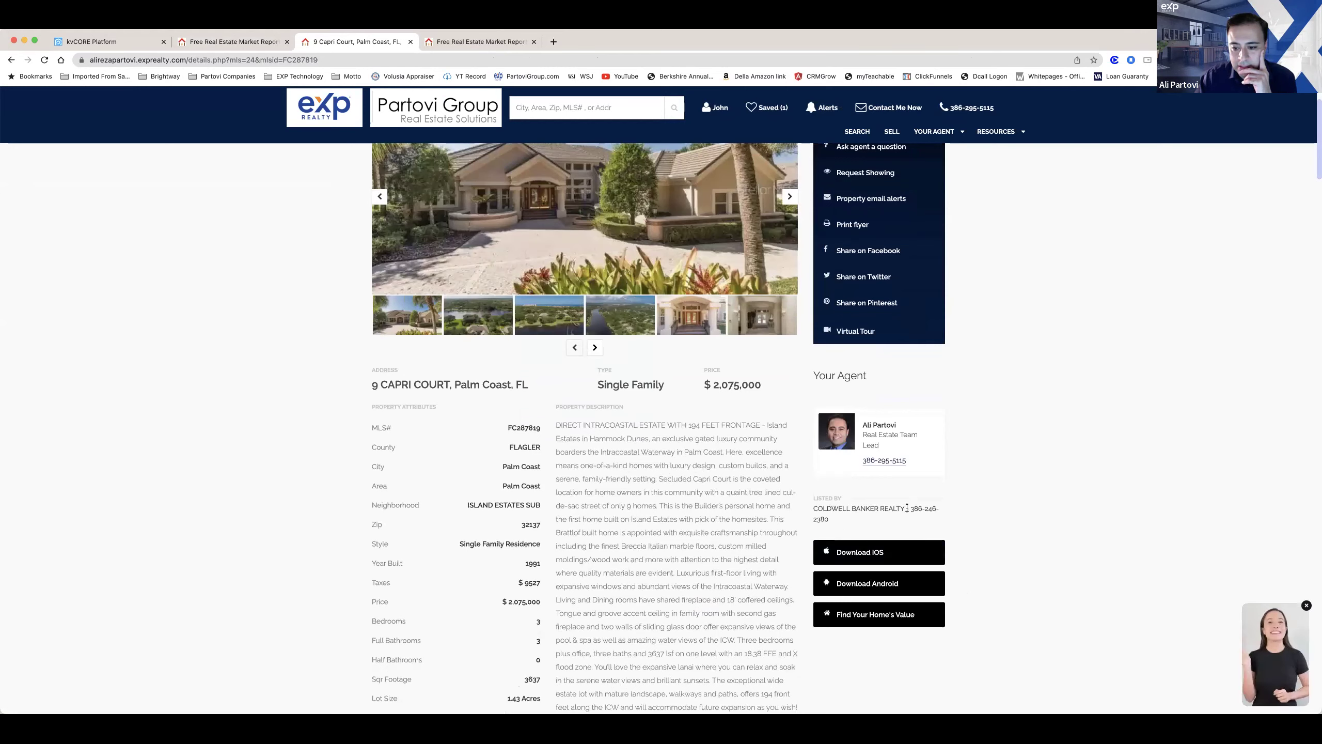
Step: Select the listing office's phone number, then go back to the Palm Coast search results
drag(951, 512, 950, 513)
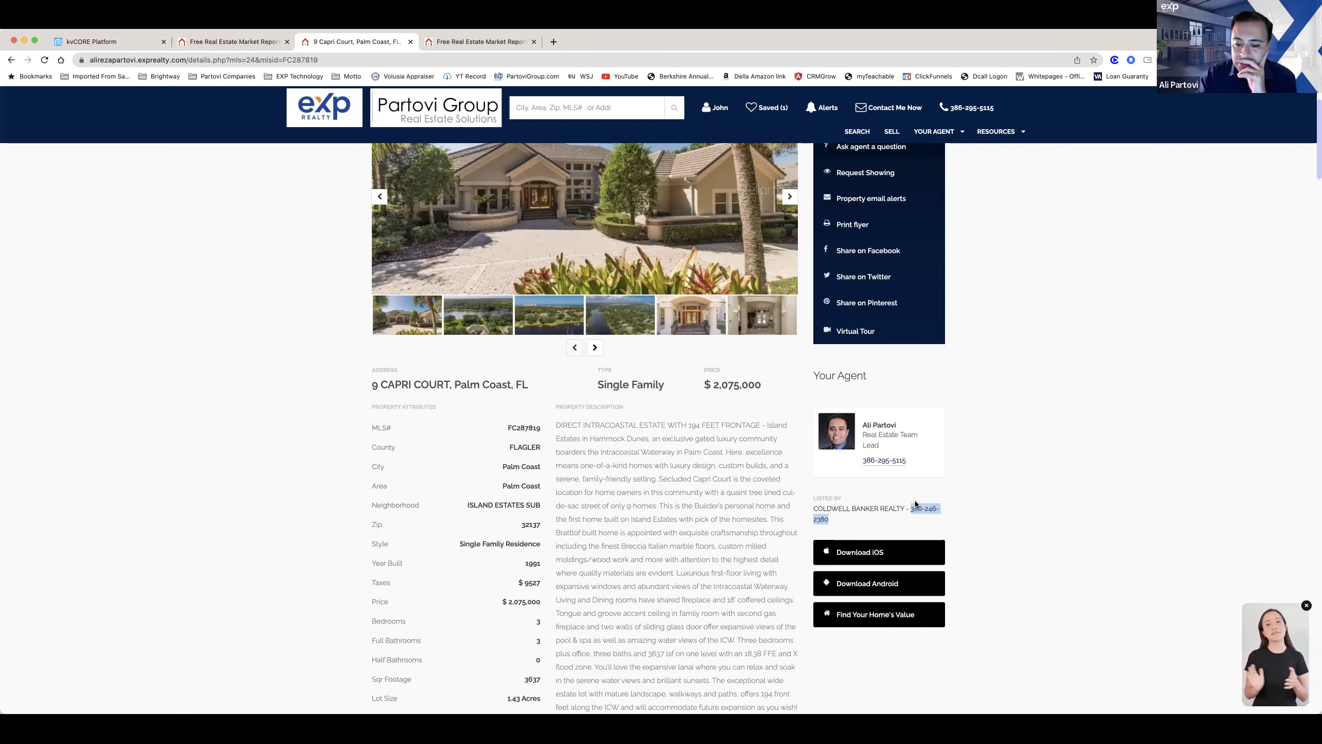
scroll(916, 504, down, 1)
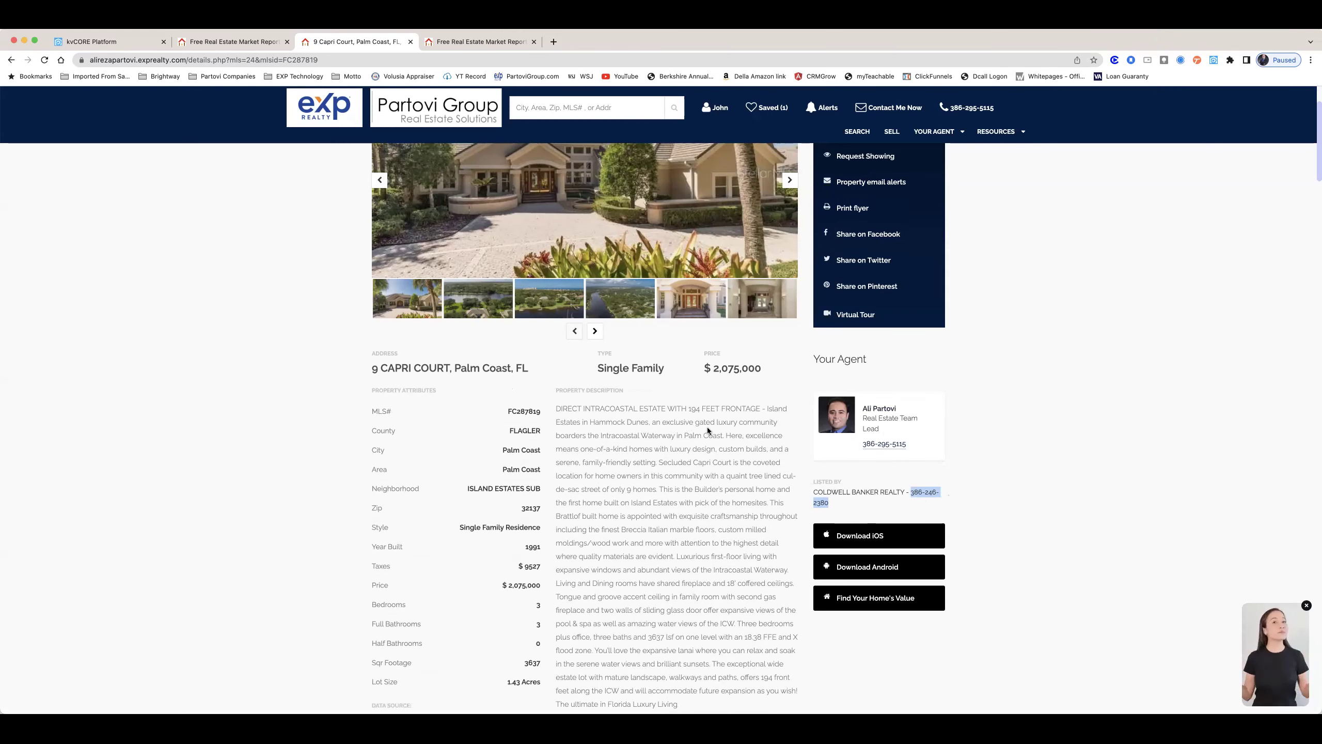
scroll(707, 430, up, 3)
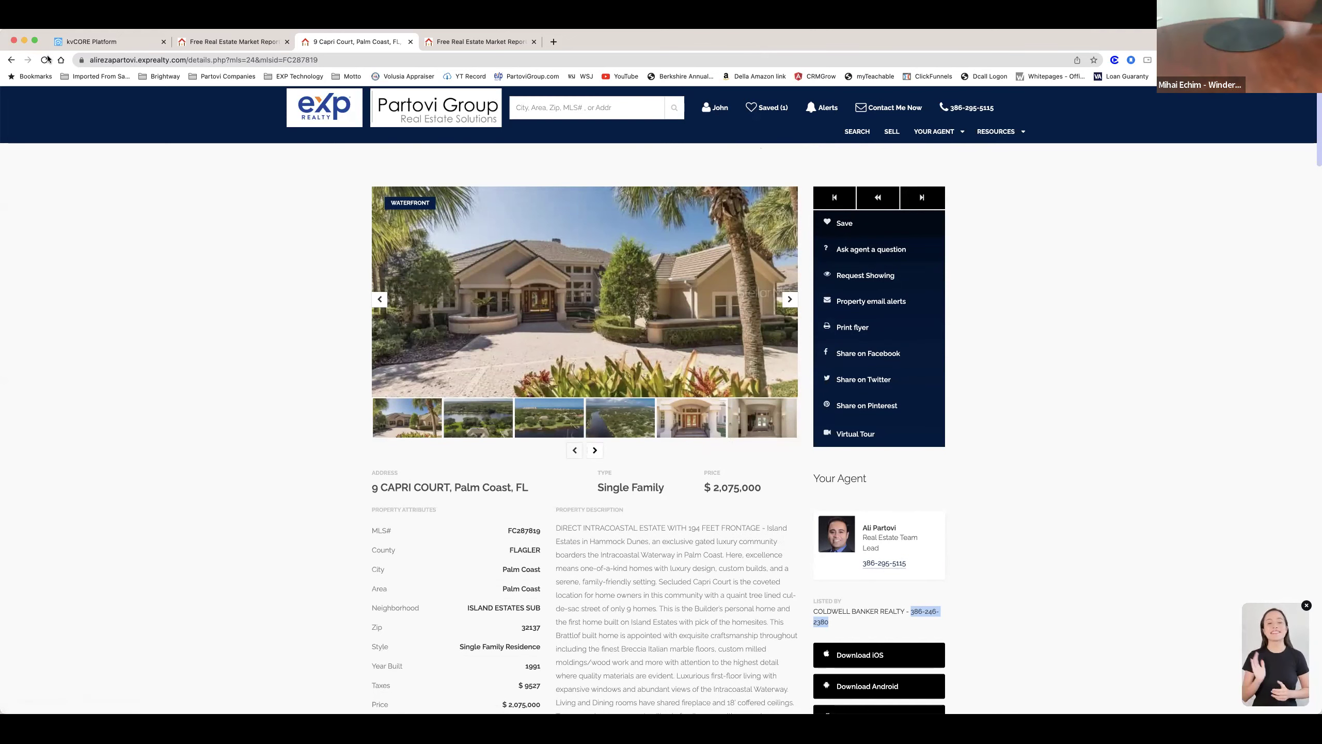
click(10, 60)
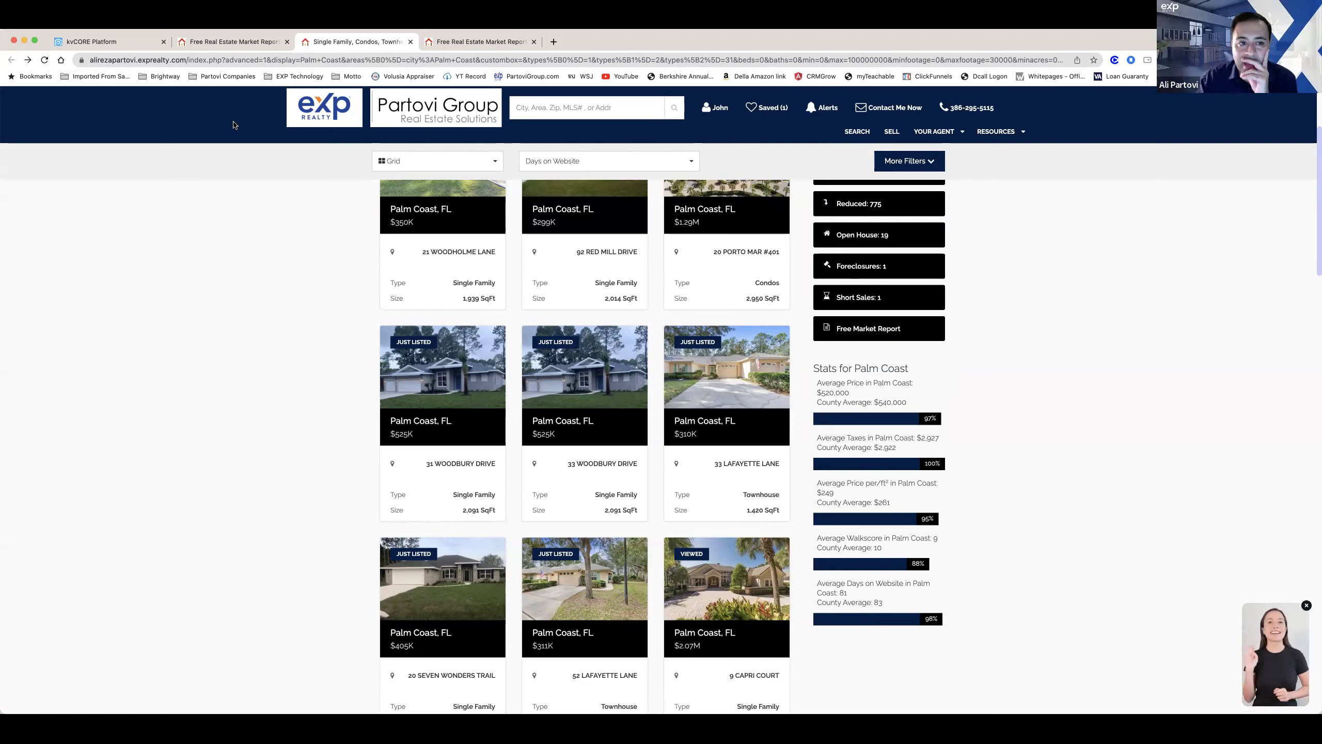
mouse_move(720, 362)
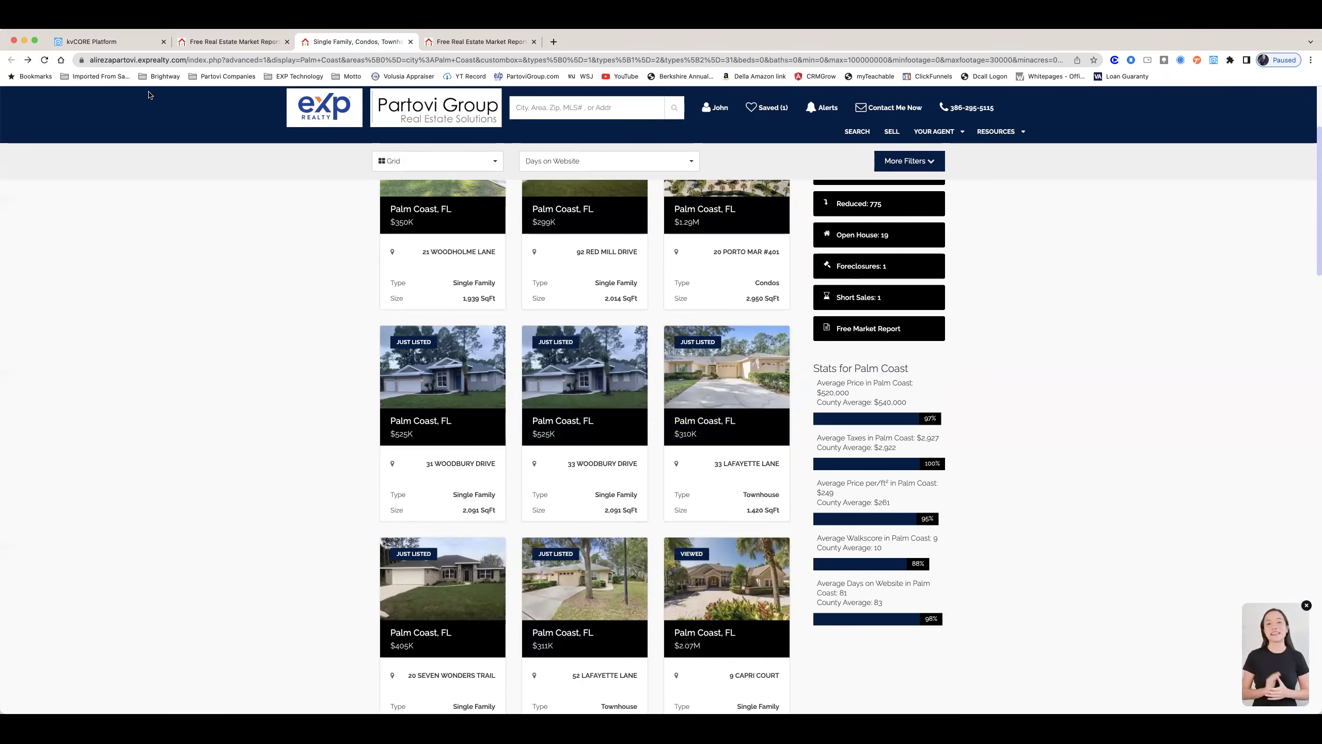
scroll(721, 261, up, 4)
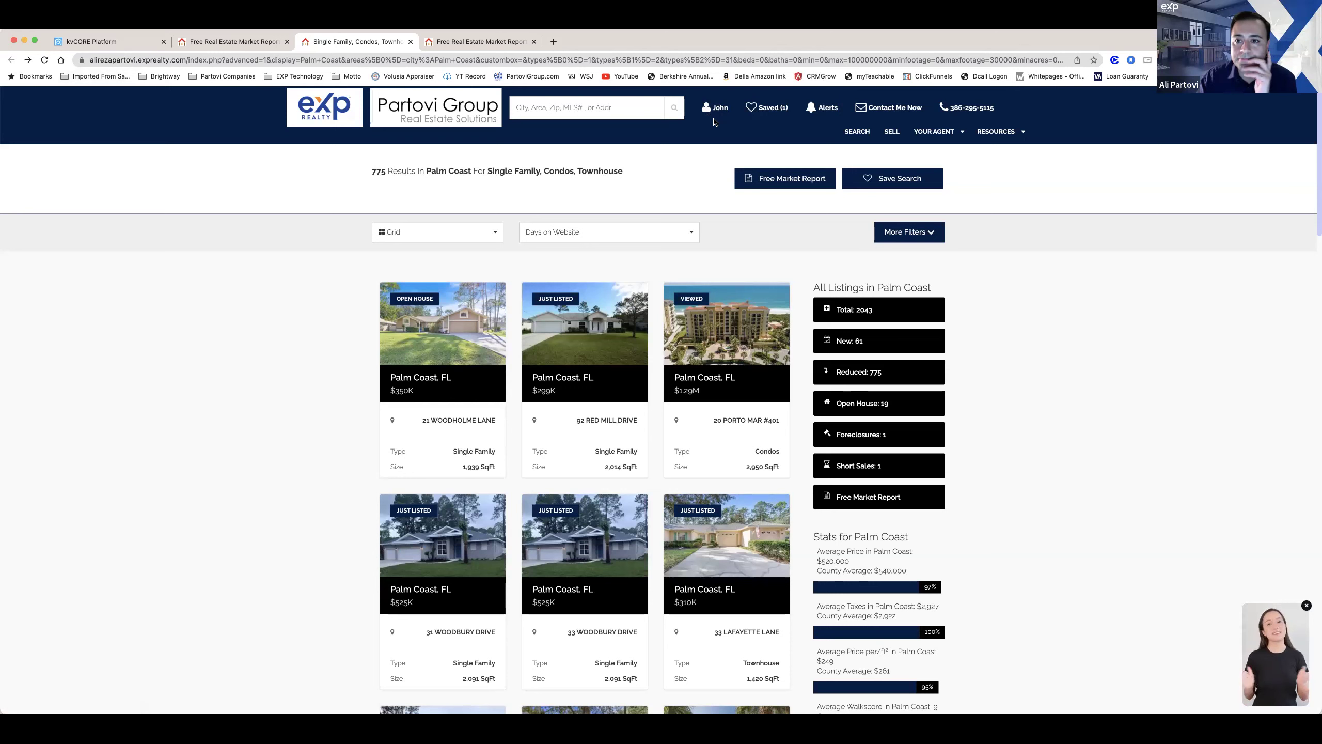
mouse_move(947, 135)
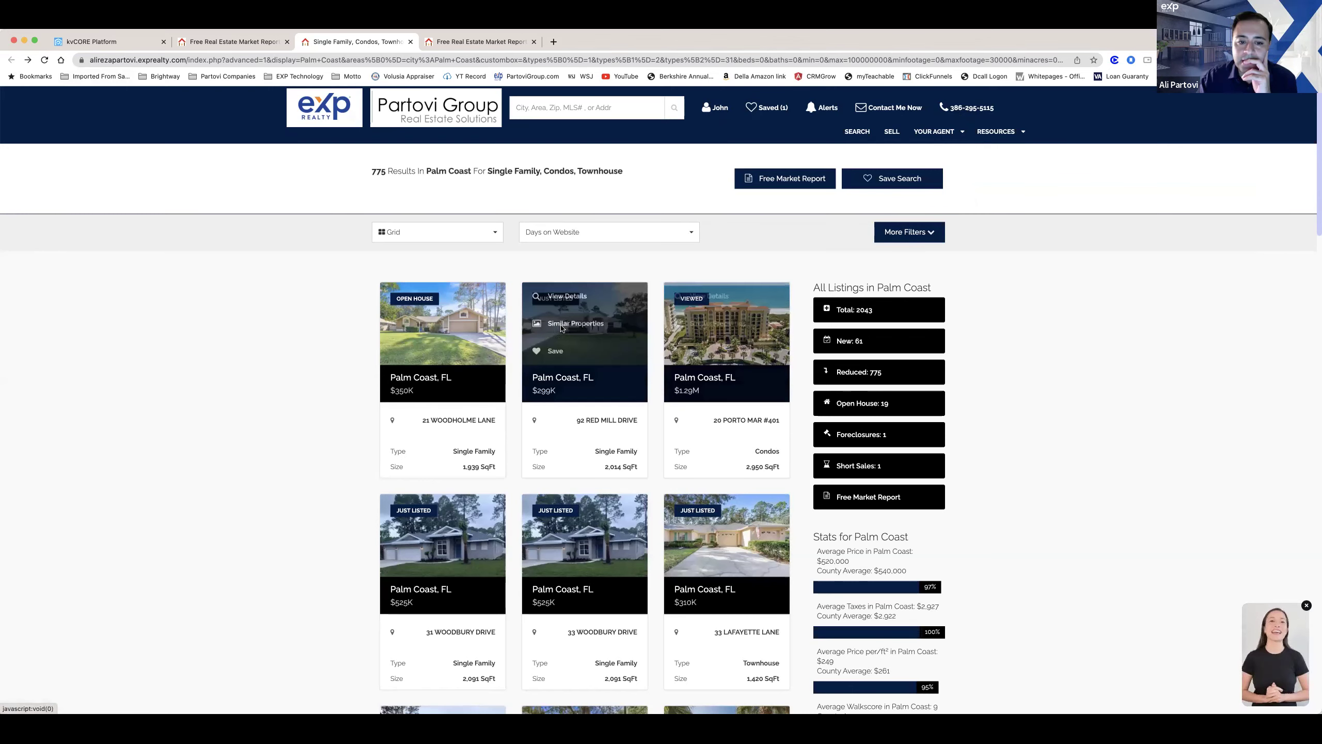
mouse_move(458, 376)
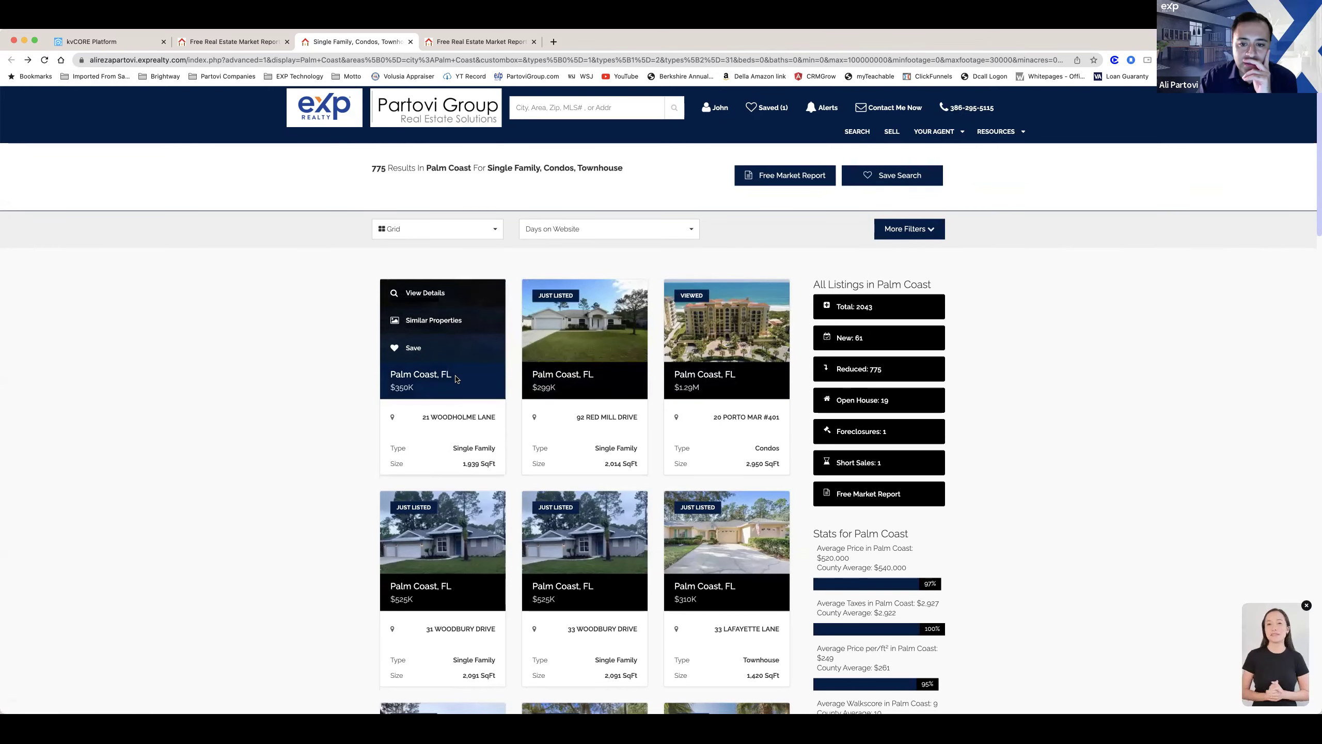
scroll(457, 376, down, 6)
scroll(455, 375, down, 5)
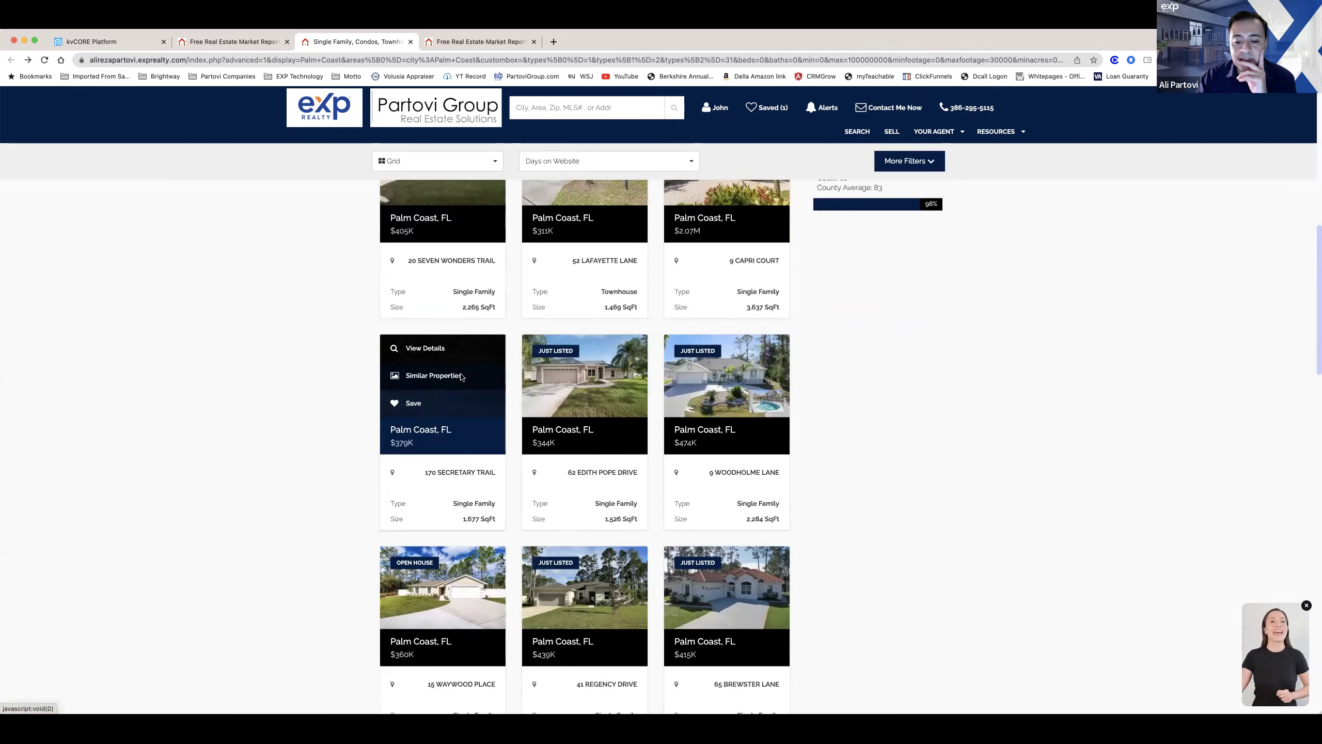
scroll(461, 376, down, 1)
scroll(461, 376, down, 4)
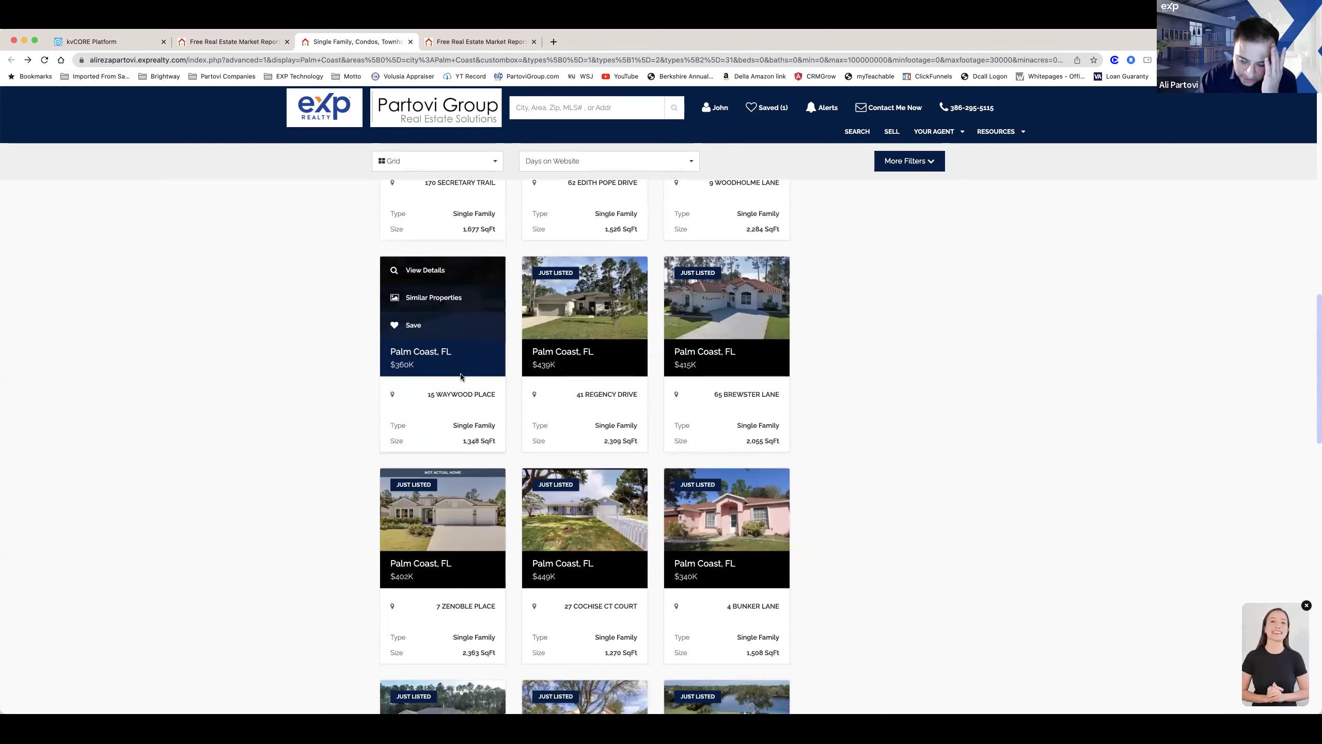
scroll(623, 679, down, 1)
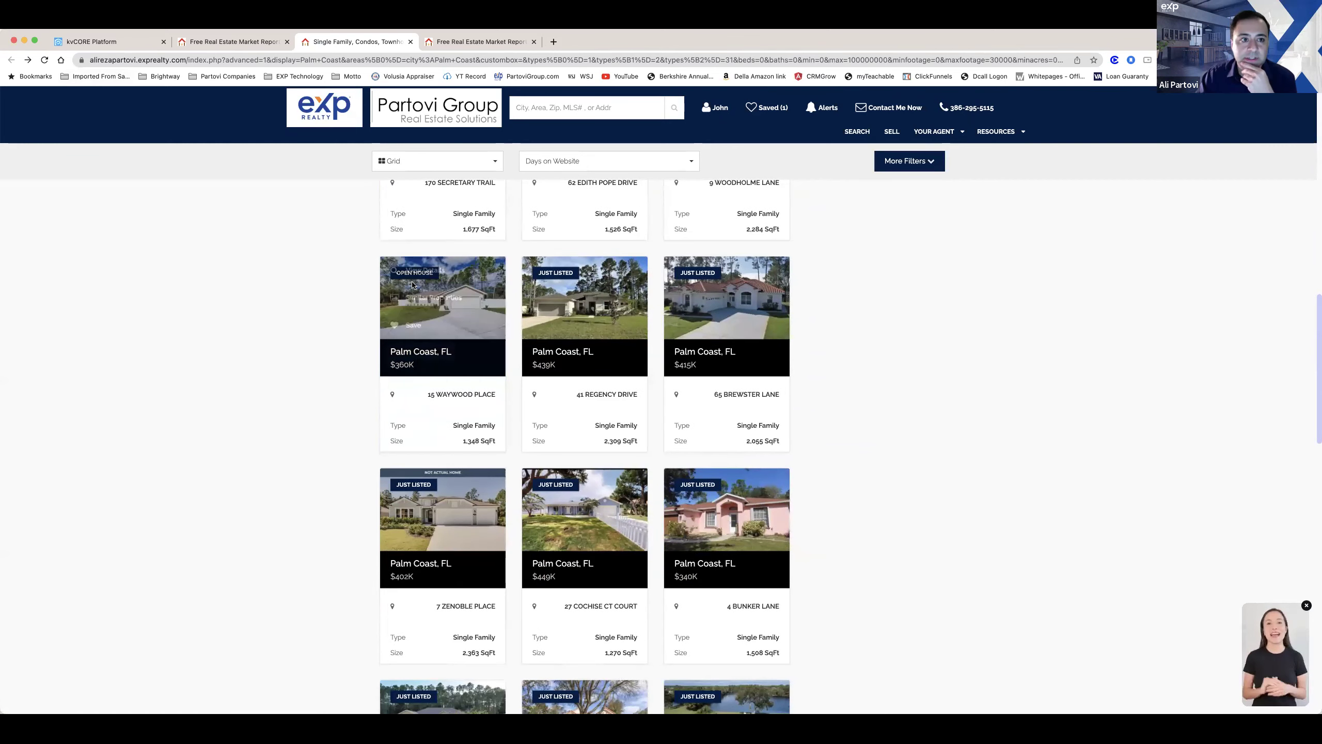